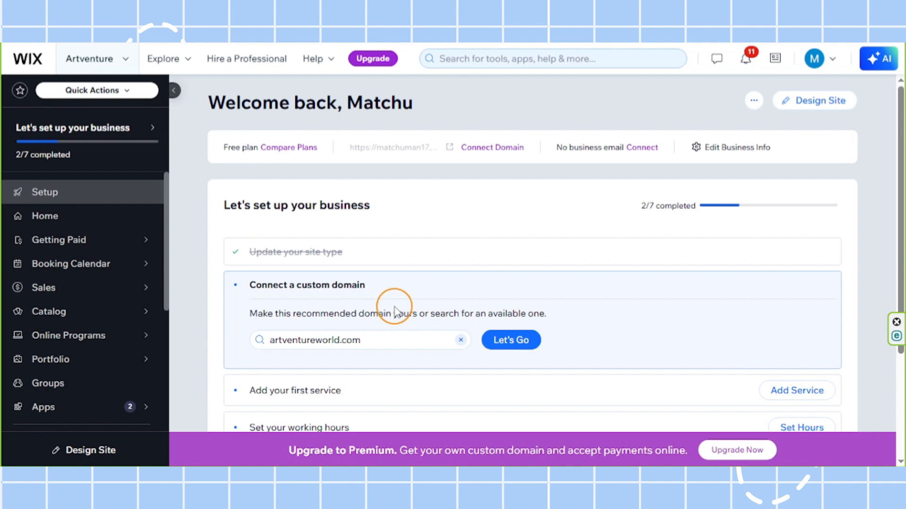
# Step: Open the notification settings of the published online program Mastering Digital Arts in 90 Days
pyautogui.moveTo(48, 336)
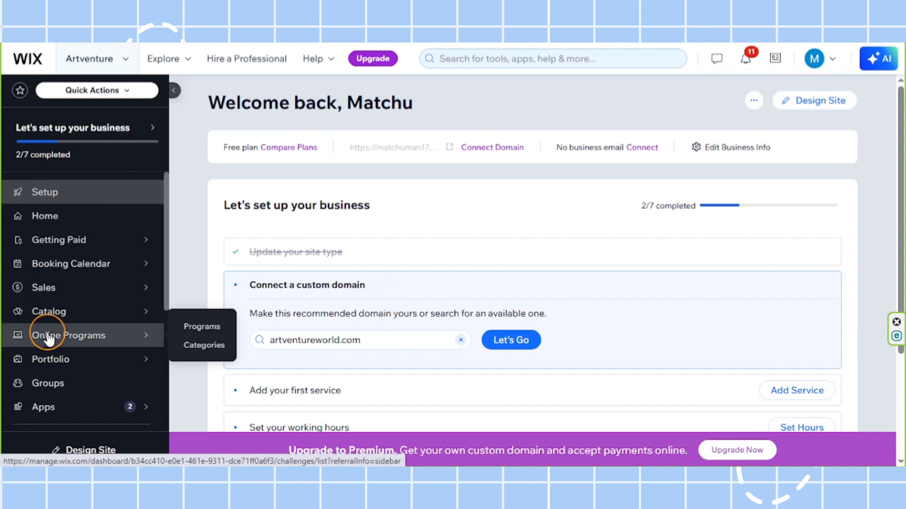
pyautogui.click(49, 335)
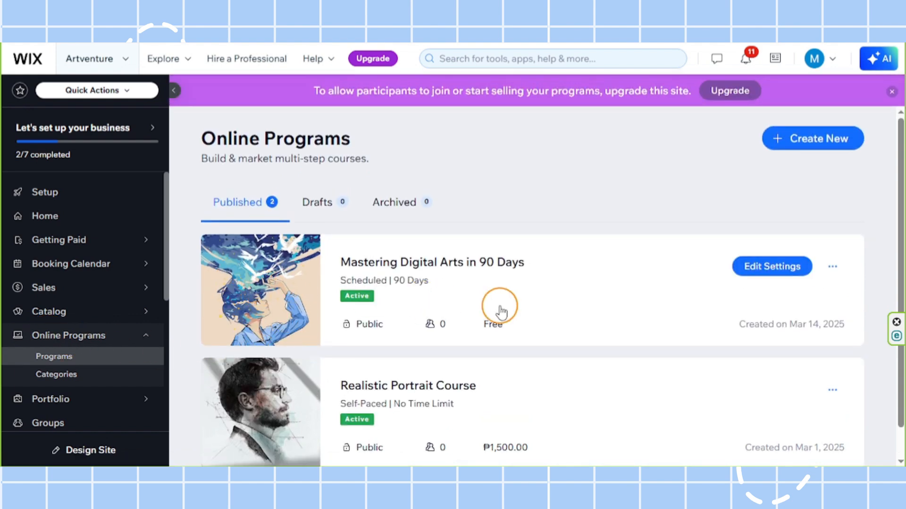
pyautogui.click(777, 273)
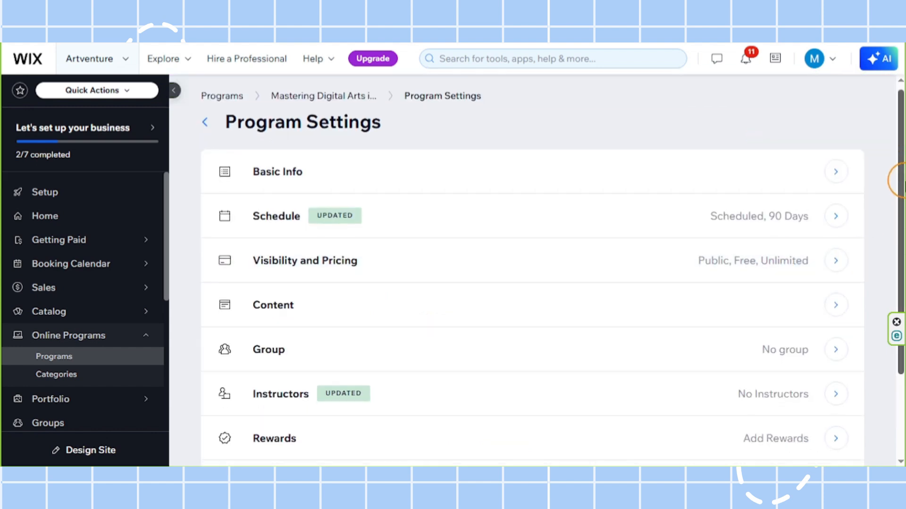
pyautogui.moveTo(895, 178); pyautogui.dragTo(882, 281)
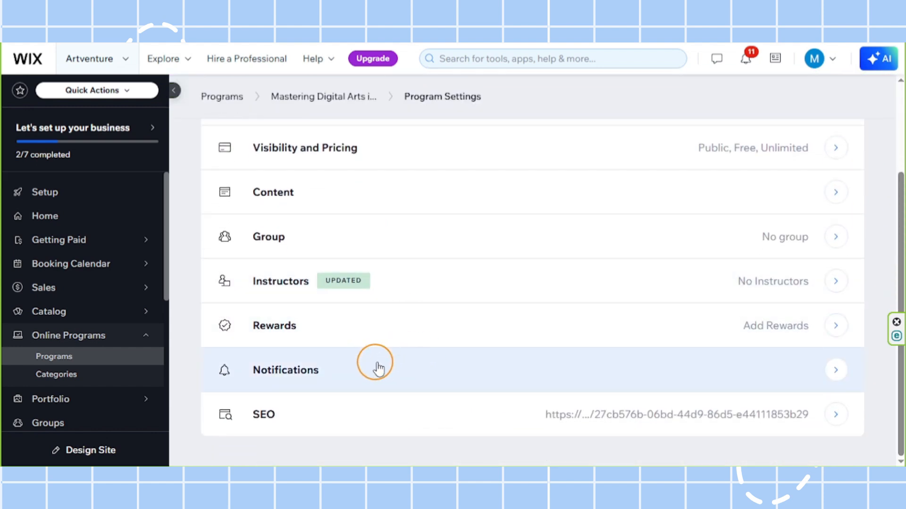
pyautogui.click(340, 372)
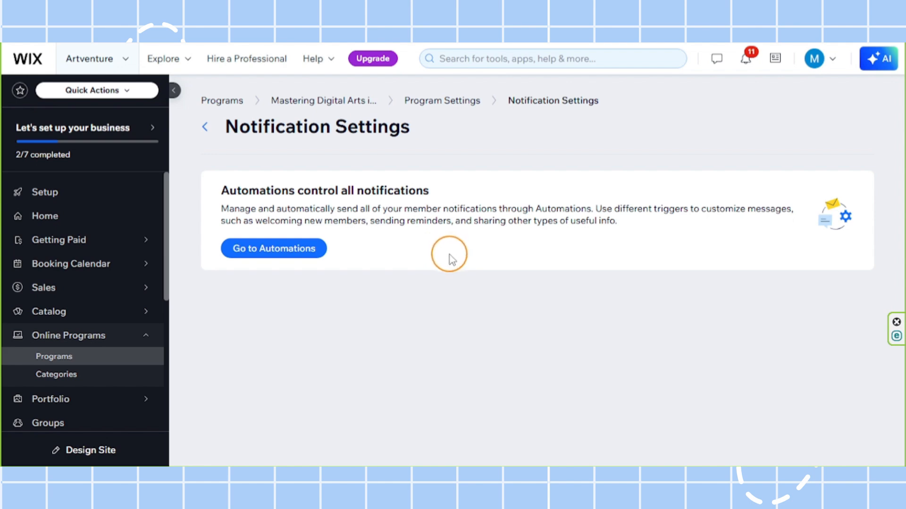
# Step: Go to the automations that control the program's notifications and start a new automation from scratch
pyautogui.click(265, 250)
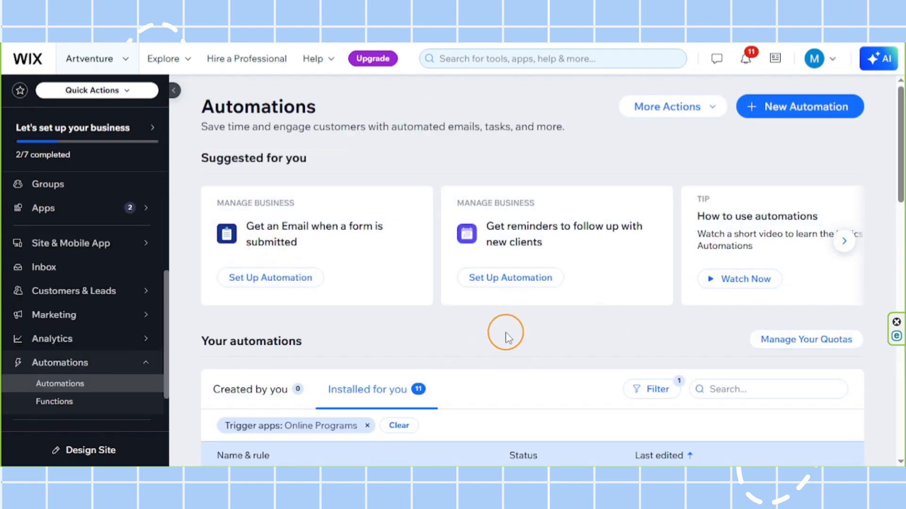
pyautogui.click(790, 120)
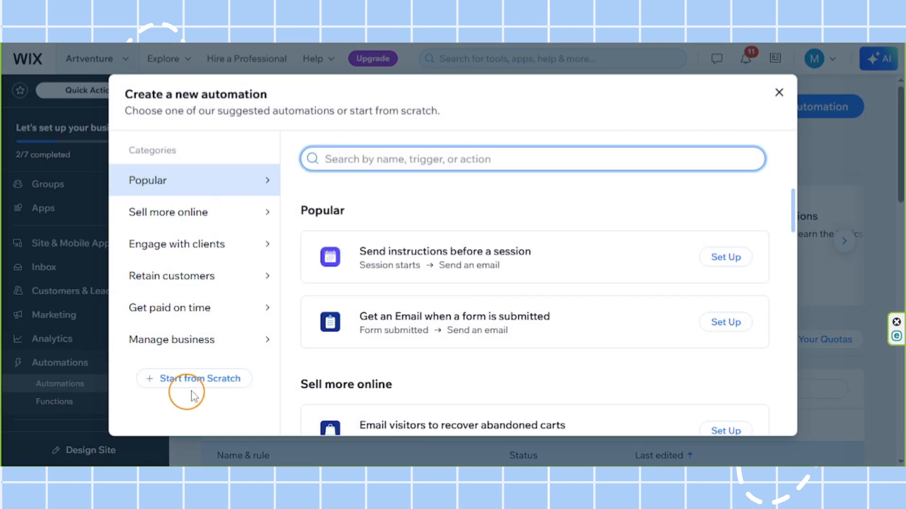
pyautogui.click(202, 383)
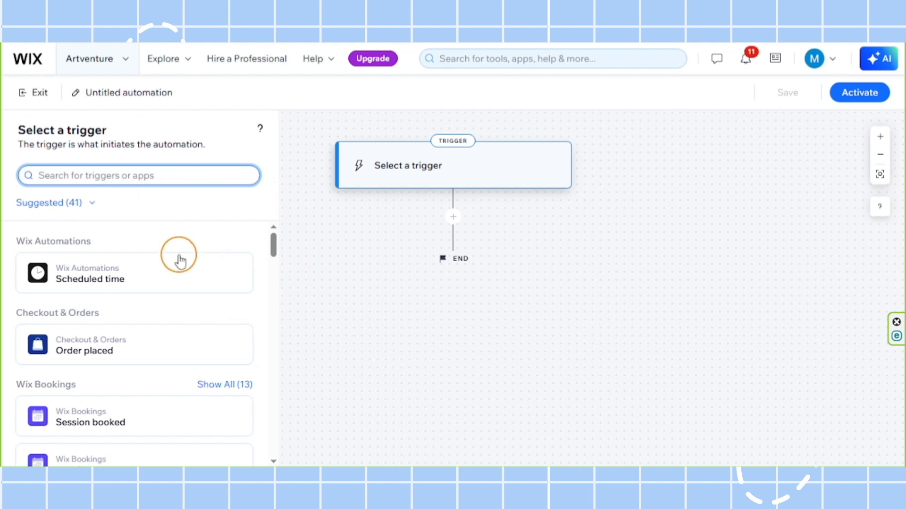
# Step: Choose the Wix Online Programs trigger "Member's join request declined" for the automation
pyautogui.scroll(-1, 180, 260)
pyautogui.scroll(-10, 179, 262)
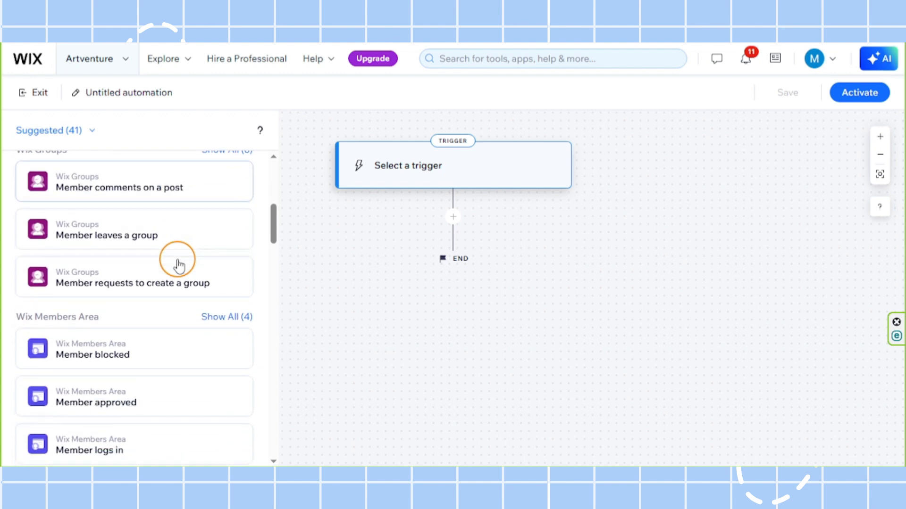
pyautogui.scroll(-8, 179, 265)
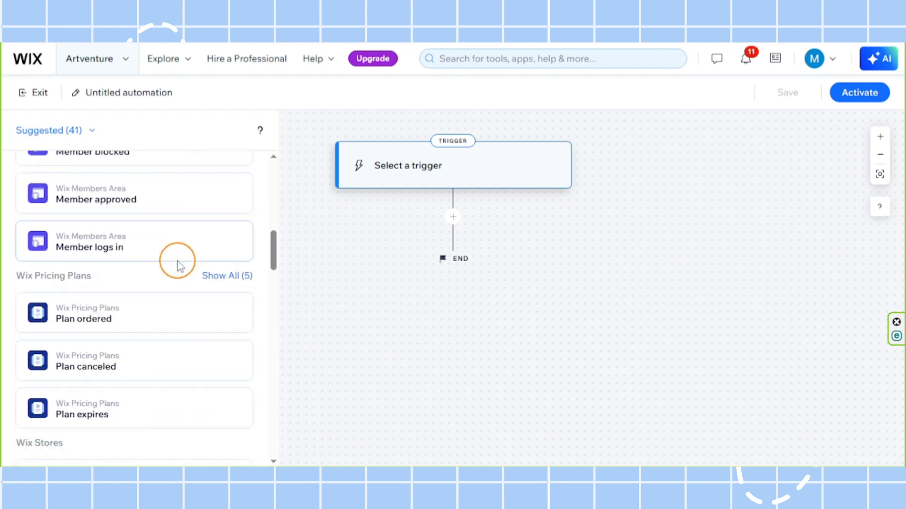
pyautogui.scroll(-7, 178, 264)
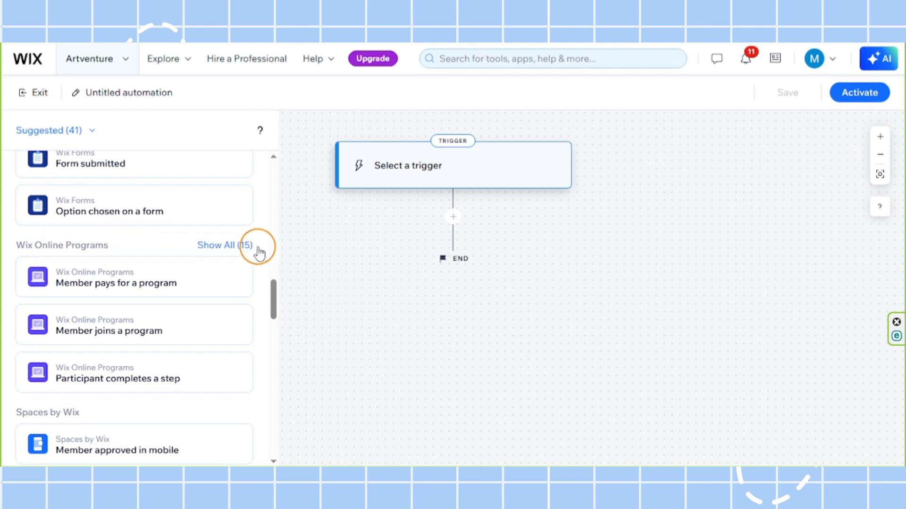
pyautogui.click(230, 247)
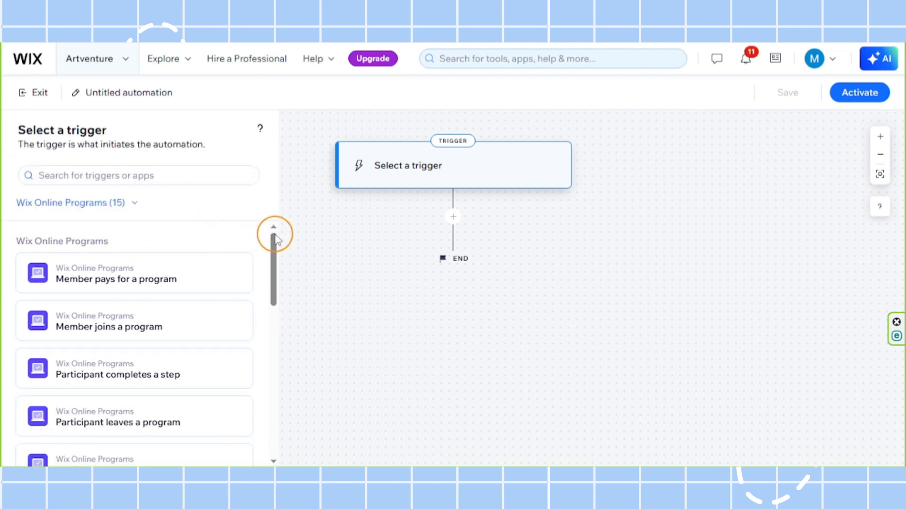
pyautogui.scroll(-1, 272, 239)
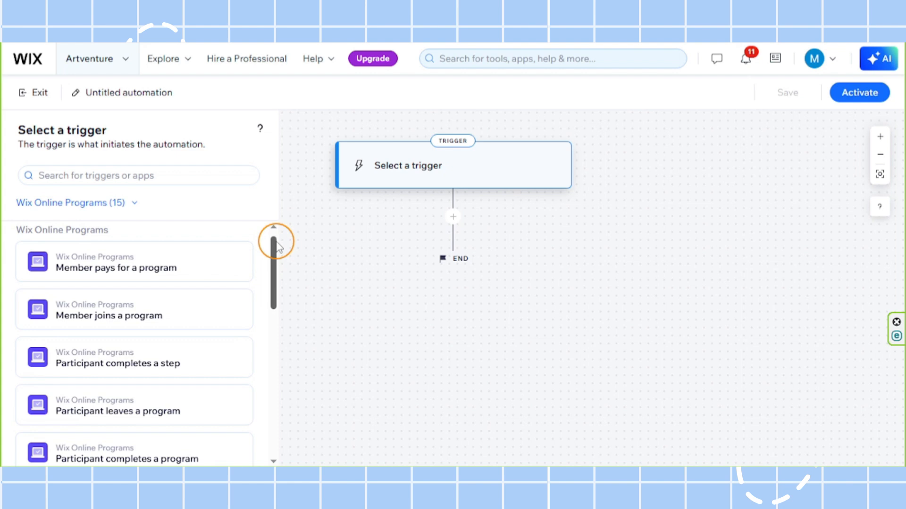
pyautogui.moveTo(278, 246)
pyautogui.mouseDown()
pyautogui.moveTo(264, 325)
pyautogui.moveTo(268, 241)
pyautogui.mouseUp()
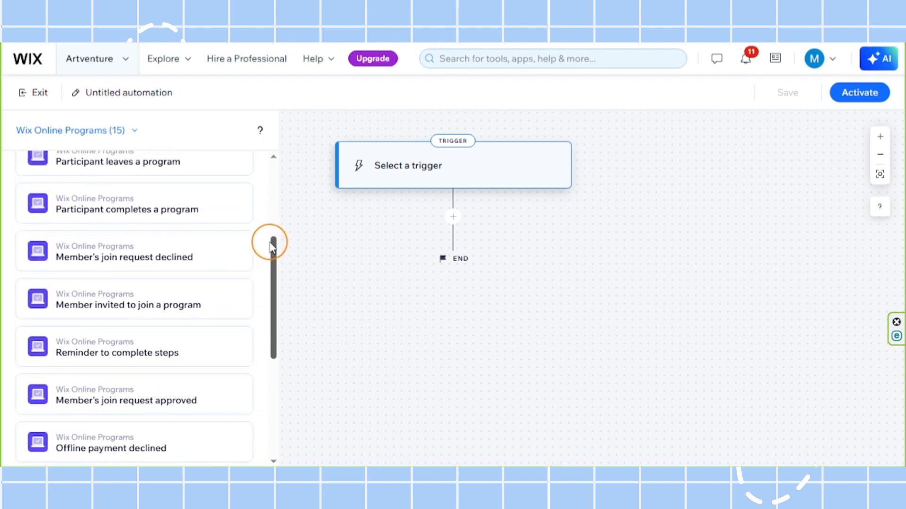
pyautogui.click(147, 267)
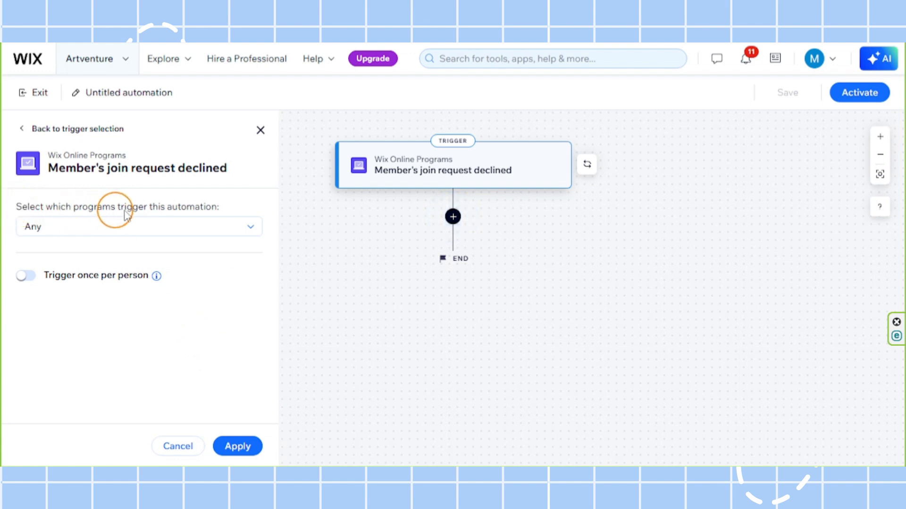
# Step: Limit the trigger to the specific program Mastering Digital Arts in 90 Days and apply the trigger settings
pyautogui.click(216, 225)
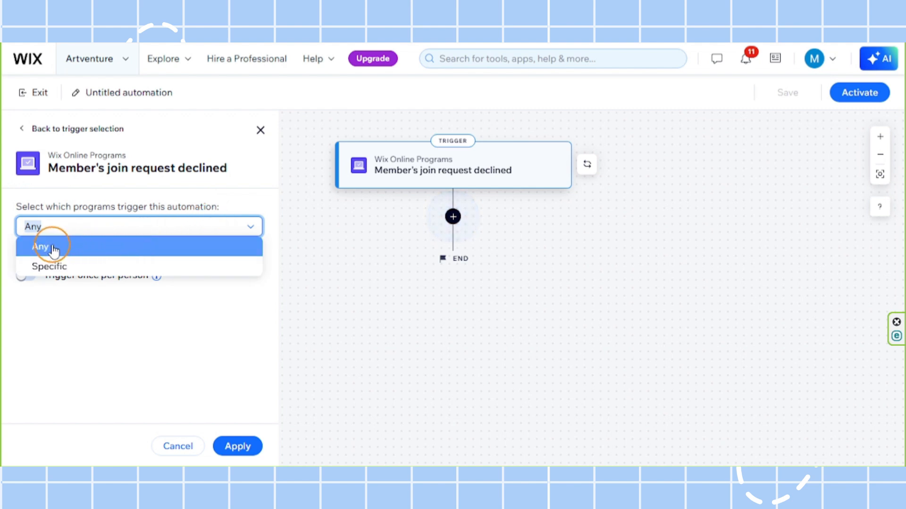
pyautogui.click(50, 266)
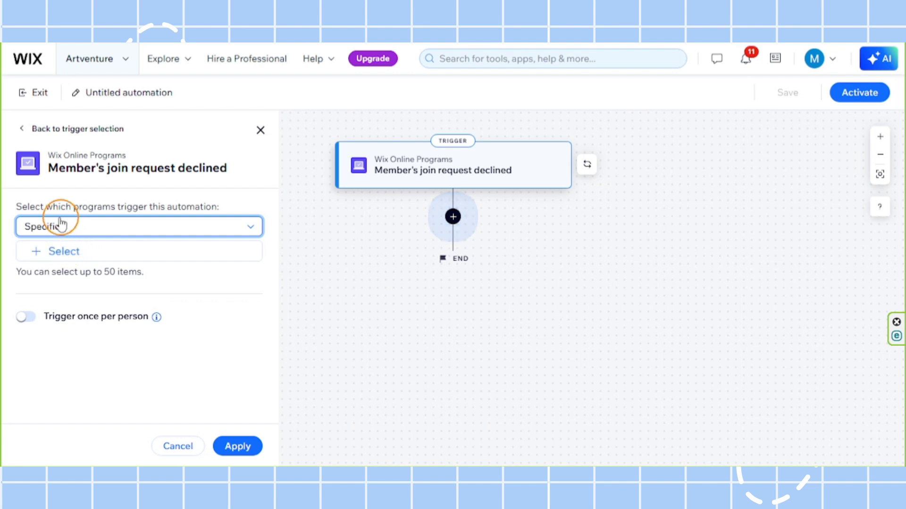
pyautogui.click(53, 255)
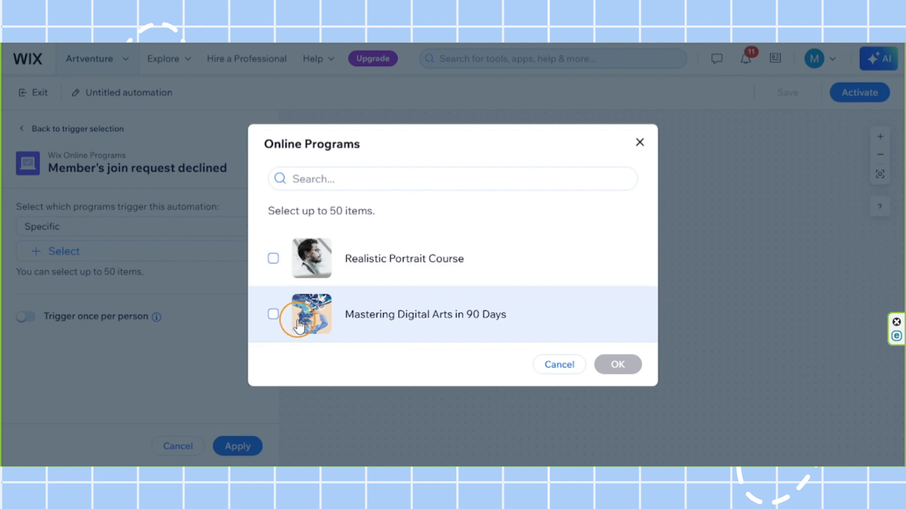
pyautogui.click(273, 315)
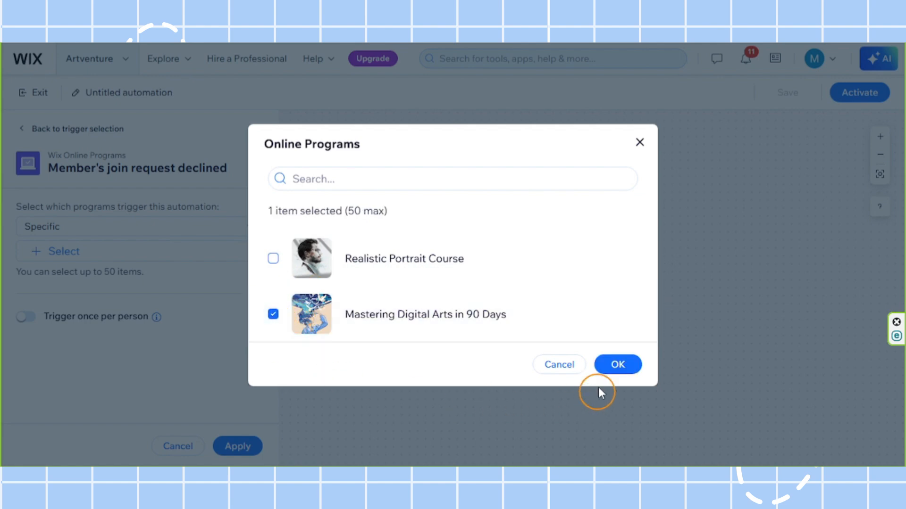
pyautogui.click(617, 365)
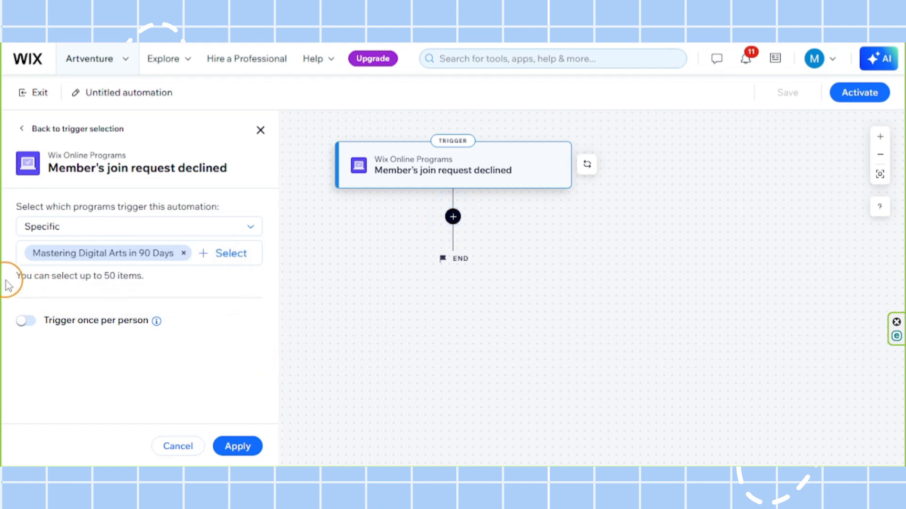
pyautogui.moveTo(8, 286); pyautogui.dragTo(145, 277)
pyautogui.click(129, 280)
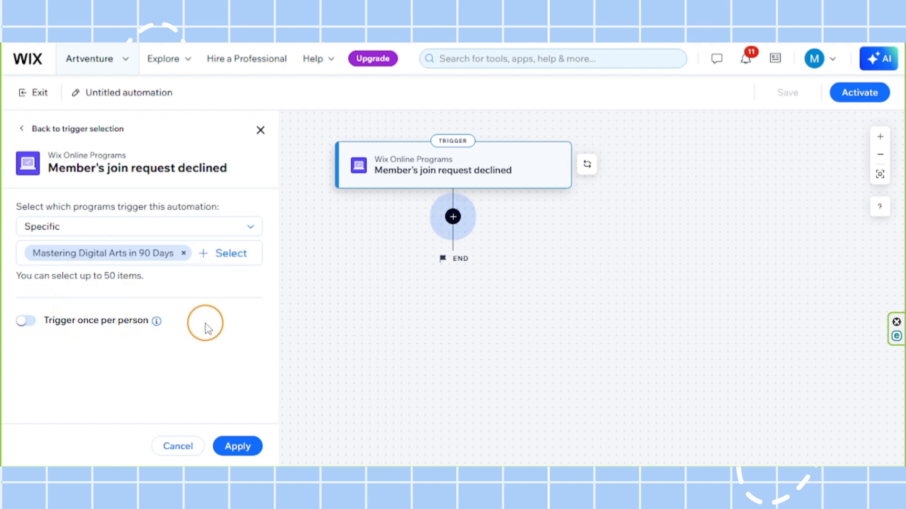
pyautogui.click(249, 451)
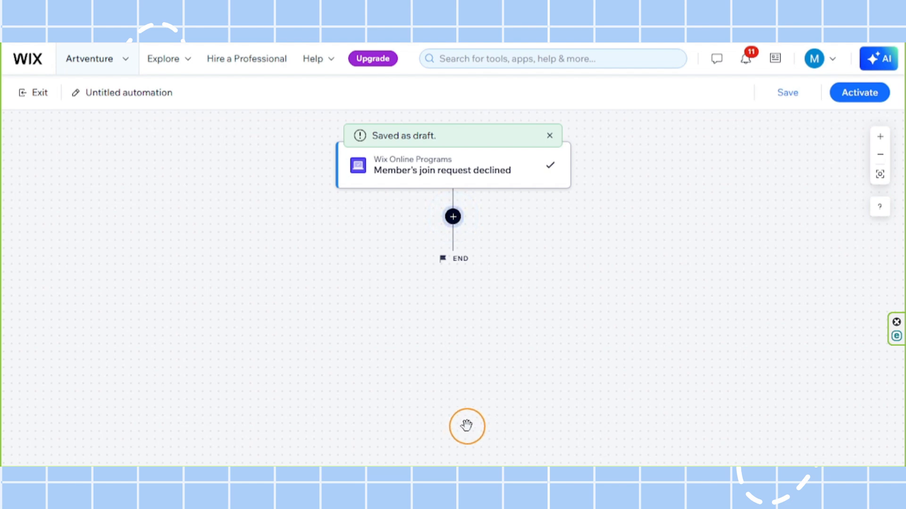
# Step: Add an action below the trigger and choose "Send a push notification (new)"
pyautogui.click(454, 217)
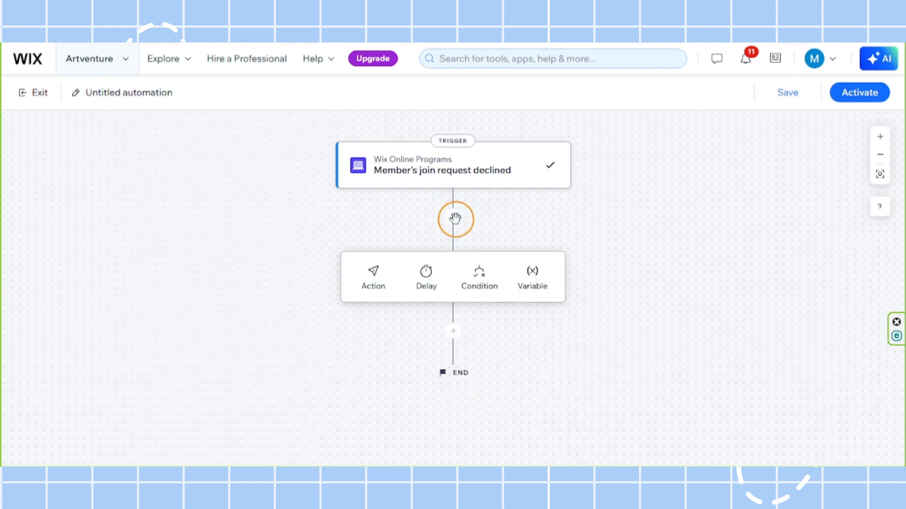
pyautogui.click(374, 277)
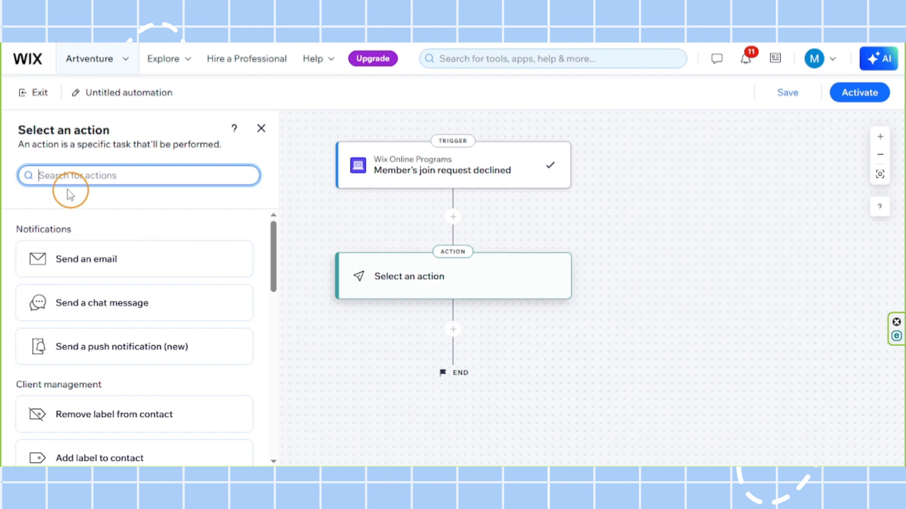
pyautogui.moveTo(18, 144); pyautogui.dragTo(237, 163)
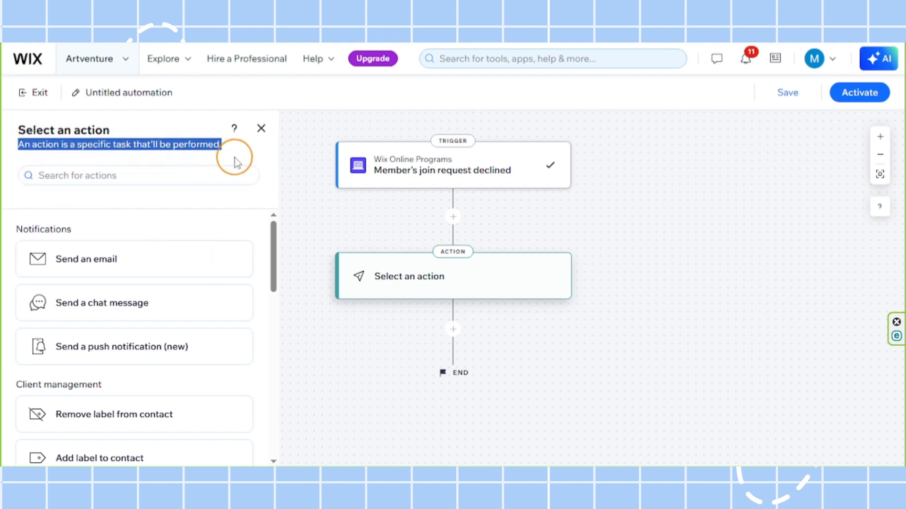
pyautogui.click(160, 142)
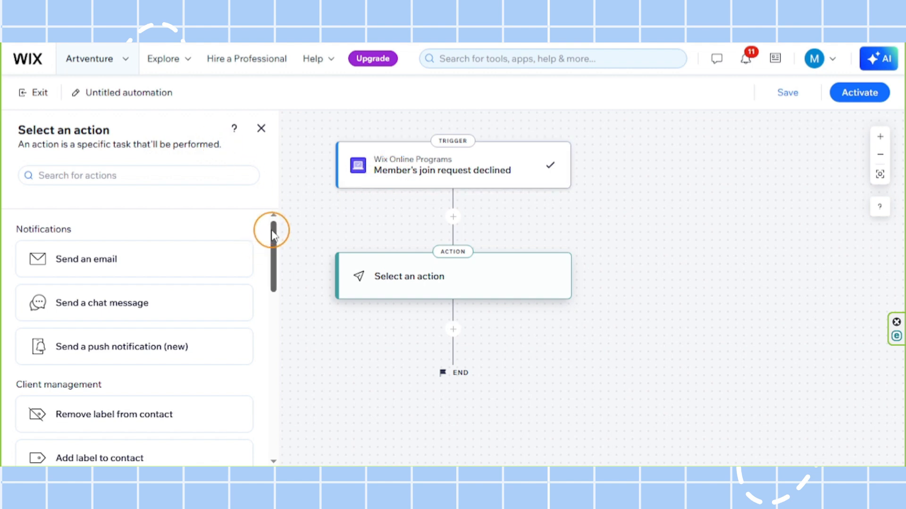
pyautogui.moveTo(273, 235); pyautogui.dragTo(278, 197)
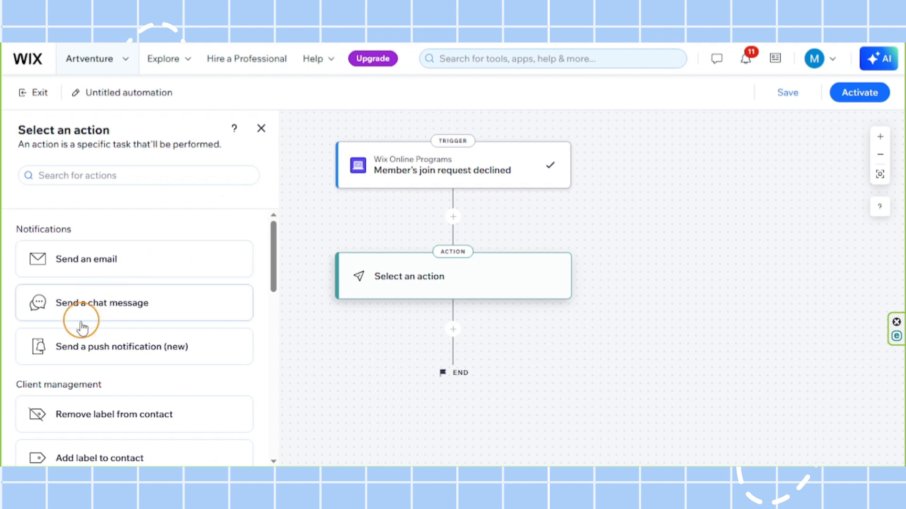
pyautogui.click(116, 351)
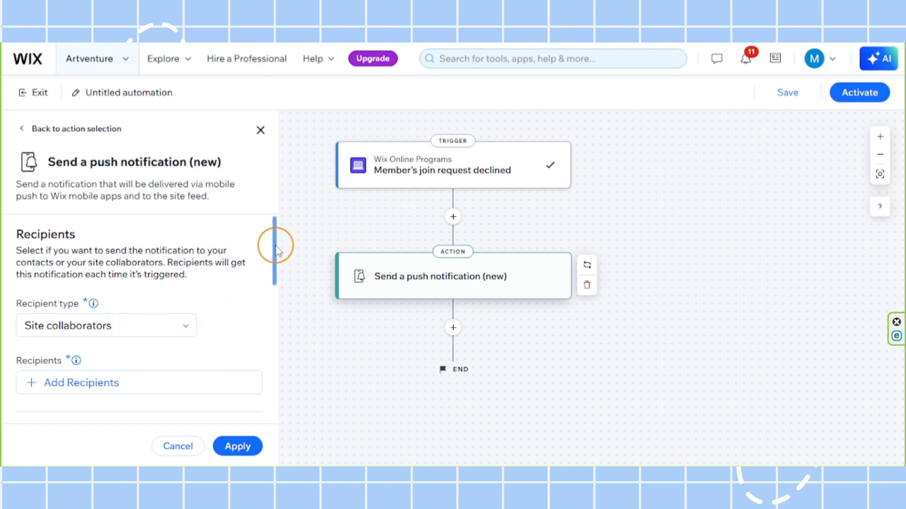
# Step: Set the push notification's recipient type to Site collaborators
pyautogui.moveTo(276, 250); pyautogui.dragTo(275, 227)
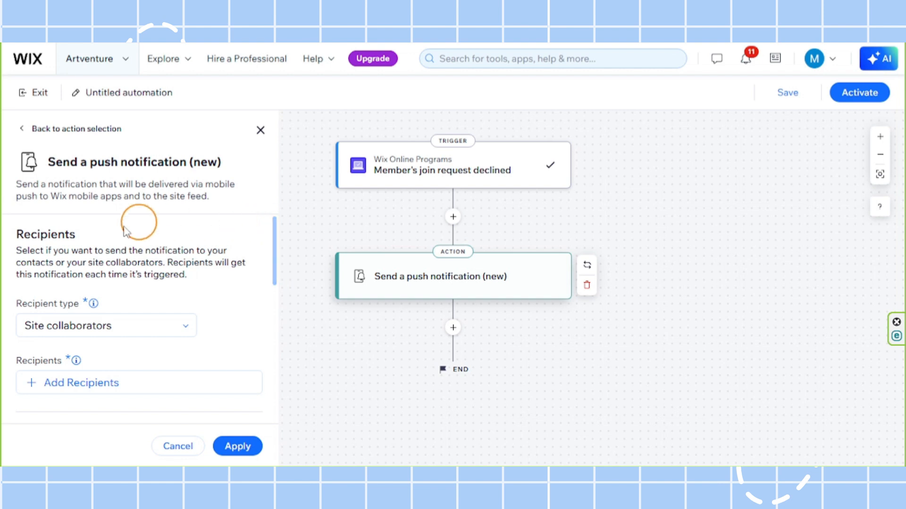
pyautogui.moveTo(19, 304); pyautogui.dragTo(88, 304)
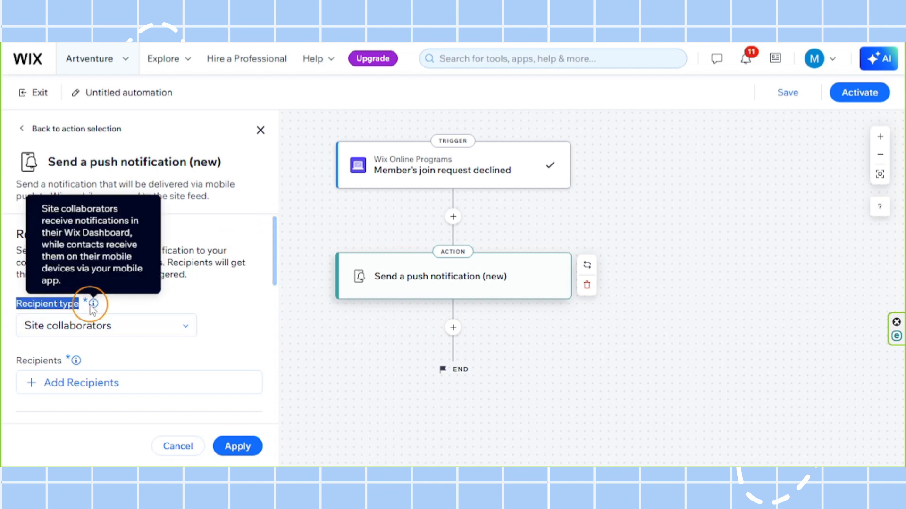
pyautogui.click(175, 310)
pyautogui.scroll(-1, 191, 300)
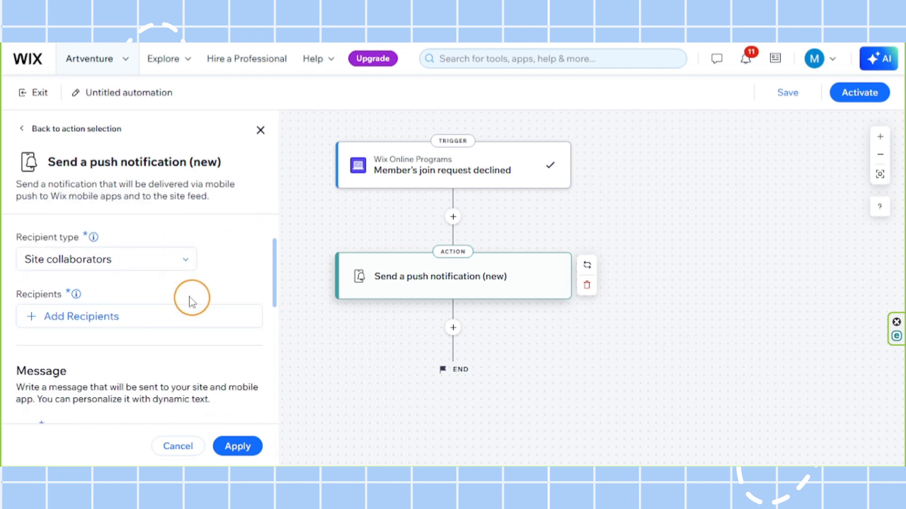
pyautogui.click(89, 259)
pyautogui.click(60, 294)
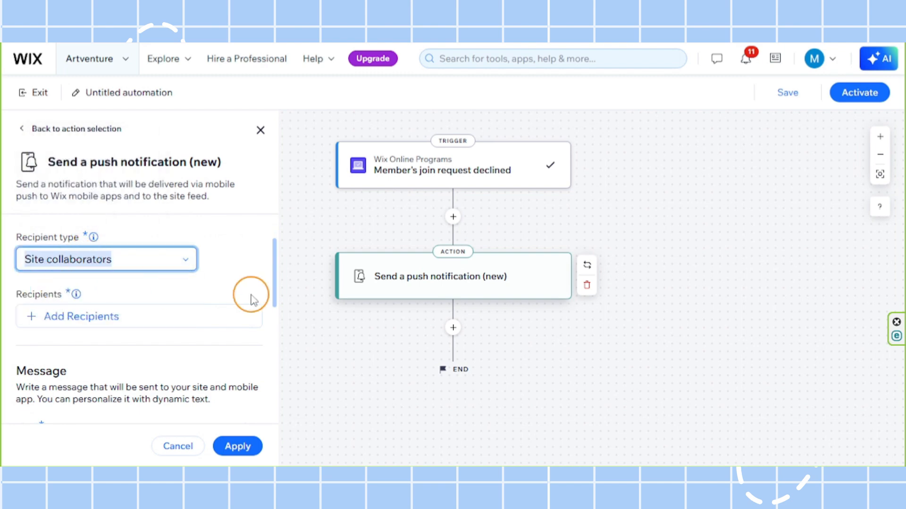
# Step: Add collaborator roles as the notification recipients, selecting Owner, Admin (Co-Owner) and Admin (Co-Owner) ML
pyautogui.click(92, 323)
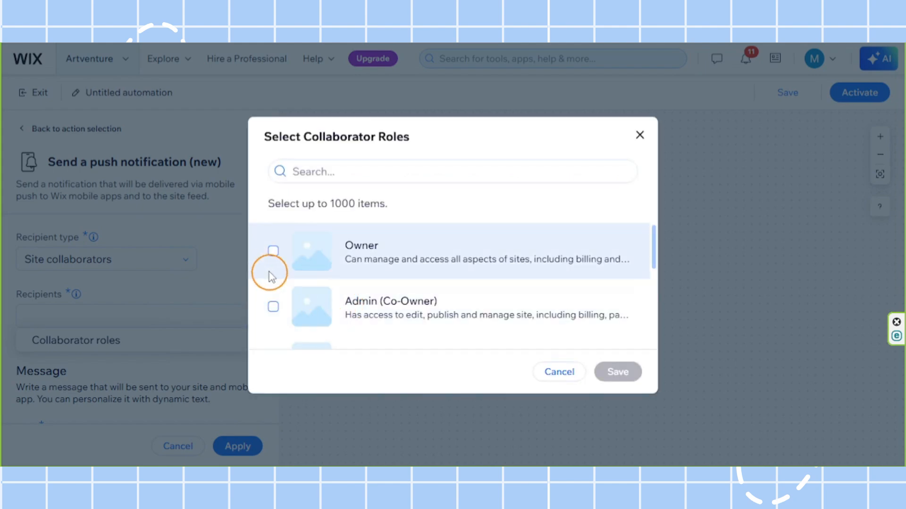
pyautogui.click(273, 251)
pyautogui.click(273, 307)
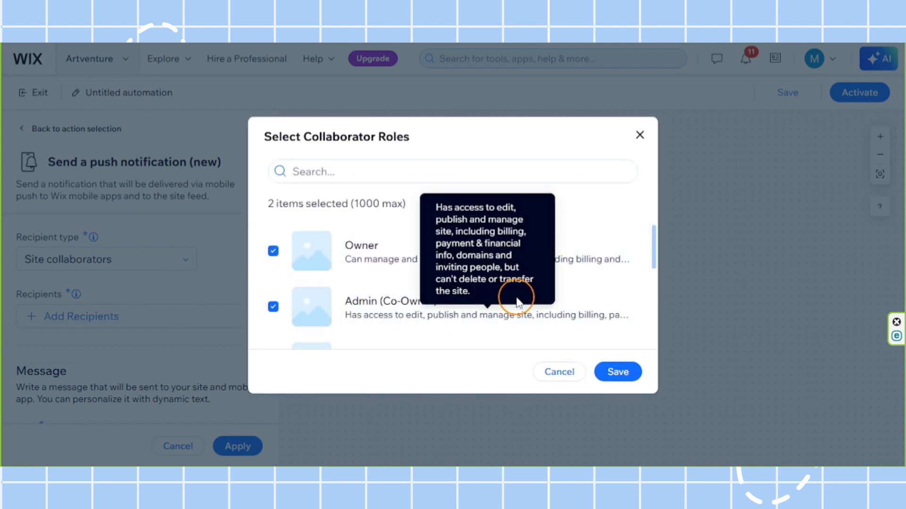
pyautogui.scroll(-1, 623, 281)
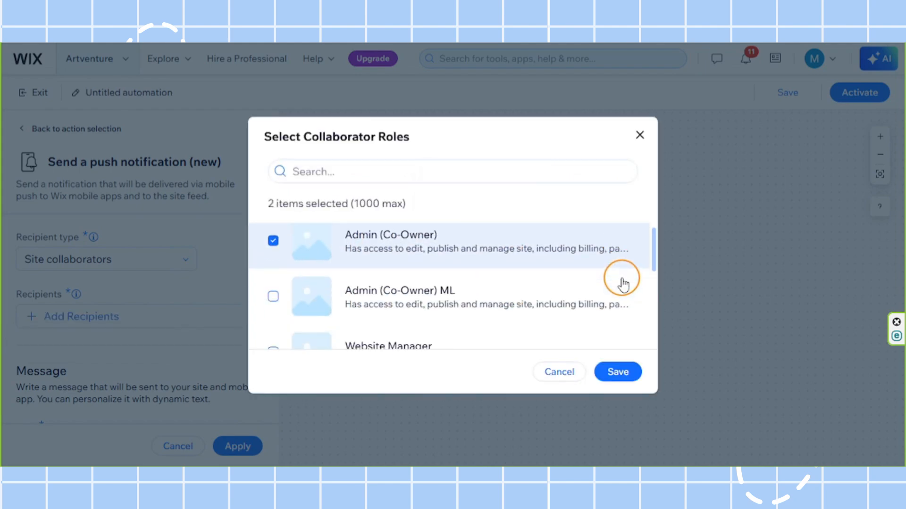
pyautogui.click(274, 297)
# Step: Also select the Website Manager and Back Office Manager roles and save the recipient selection
pyautogui.scroll(-2, 613, 285)
pyautogui.scroll(1, 566, 287)
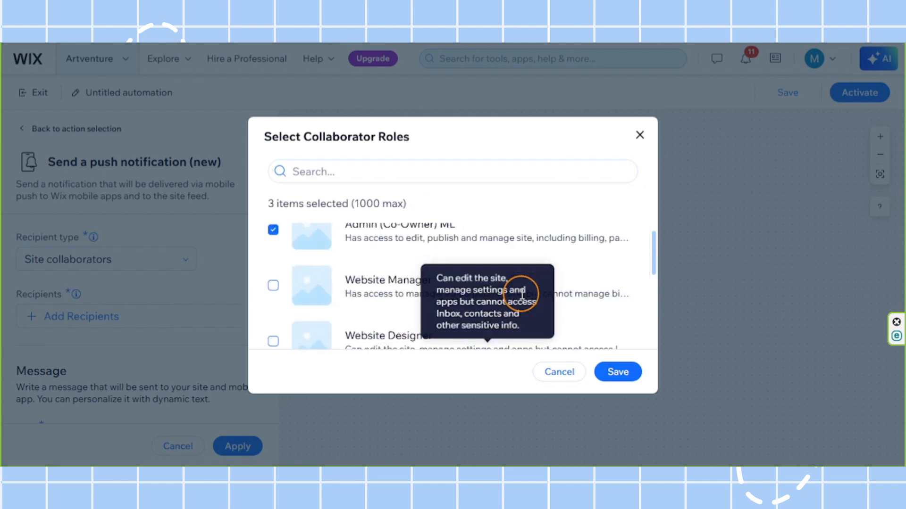
pyautogui.click(271, 286)
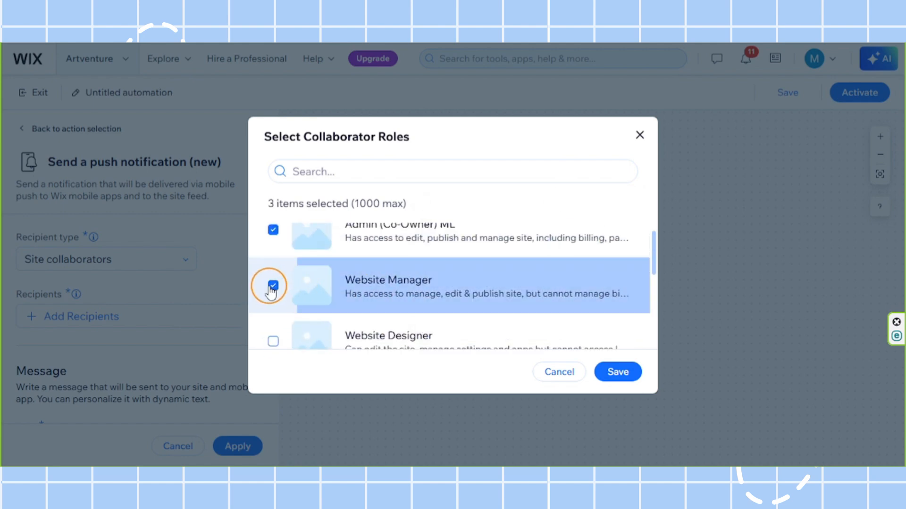
pyautogui.click(271, 286)
pyautogui.click(387, 314)
pyautogui.scroll(-1, 390, 311)
pyautogui.scroll(1, 391, 310)
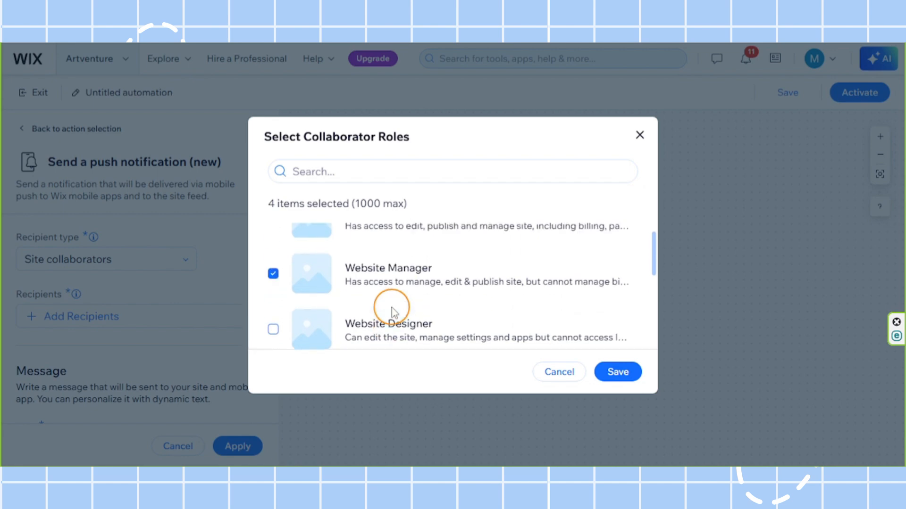
pyautogui.scroll(-1, 391, 311)
pyautogui.click(275, 330)
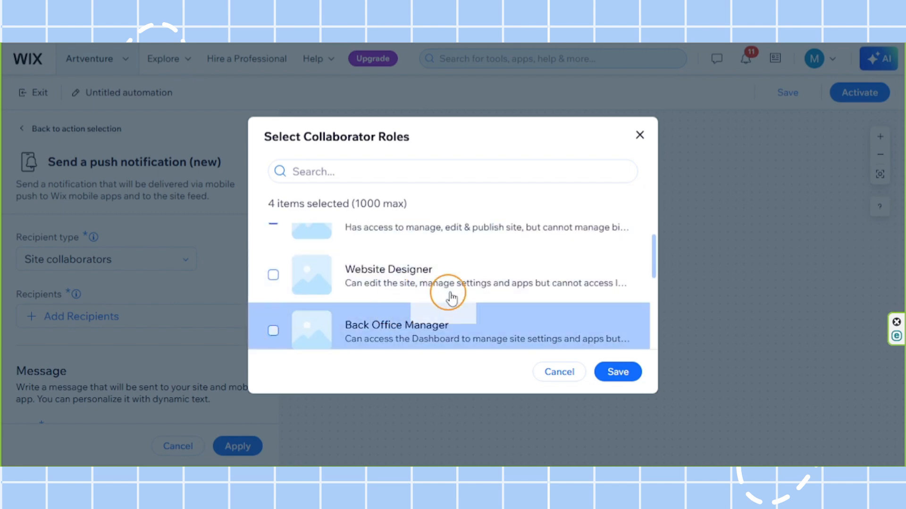
pyautogui.scroll(-2, 453, 295)
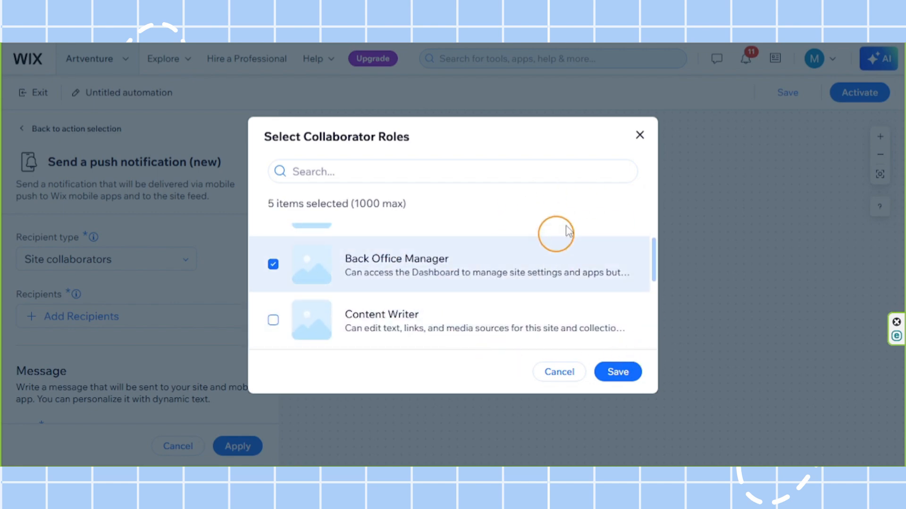
pyautogui.click(621, 373)
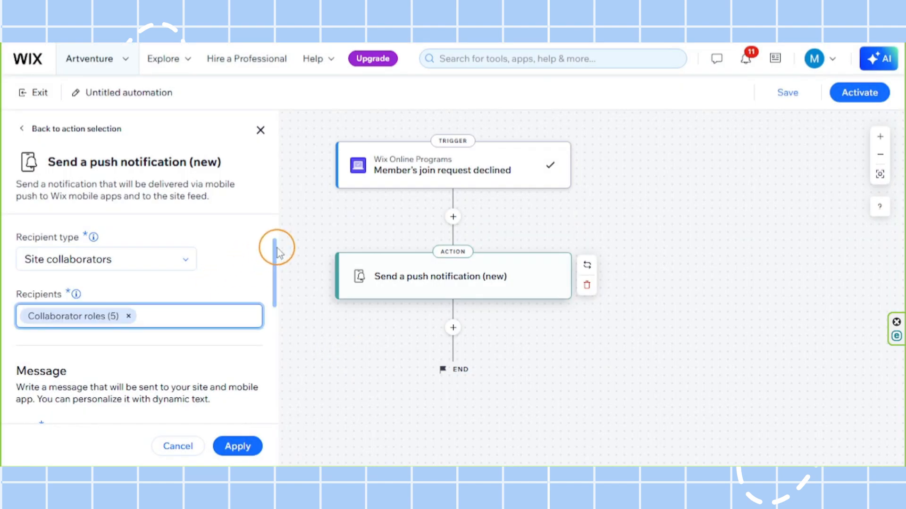
# Step: Title the notification "Urgent! Member Request Denied" and enter the message "A member request has been declined. Please chek immediately and review member request."
pyautogui.moveTo(276, 251); pyautogui.dragTo(271, 297)
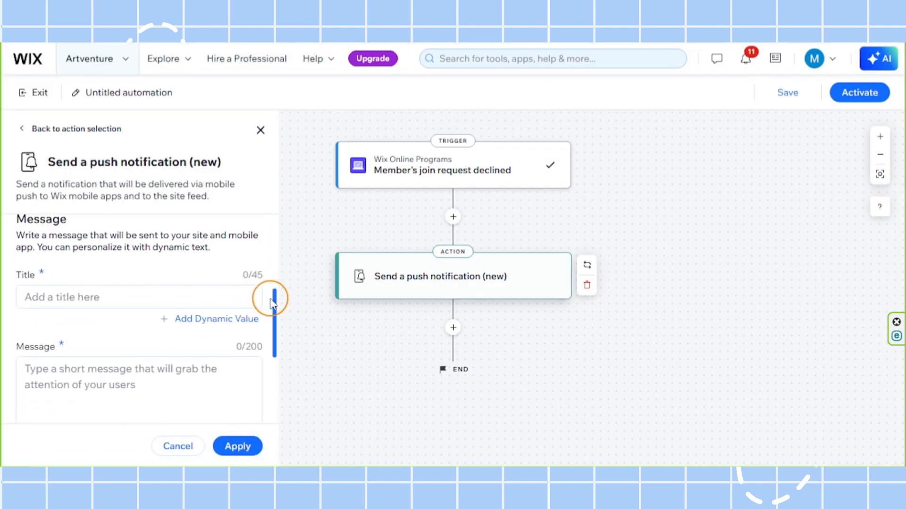
pyautogui.click(160, 307)
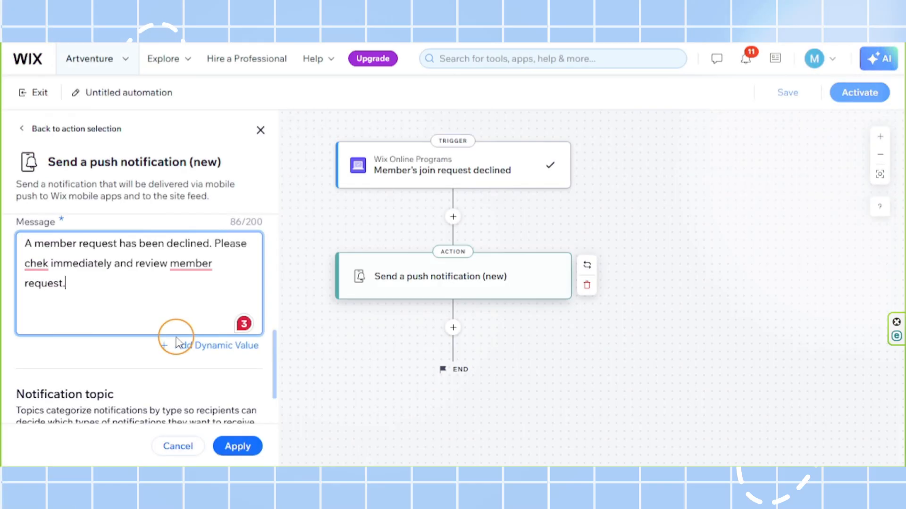
# Step: Set the push notification's topic to New participant
pyautogui.scroll(-2, 133, 369)
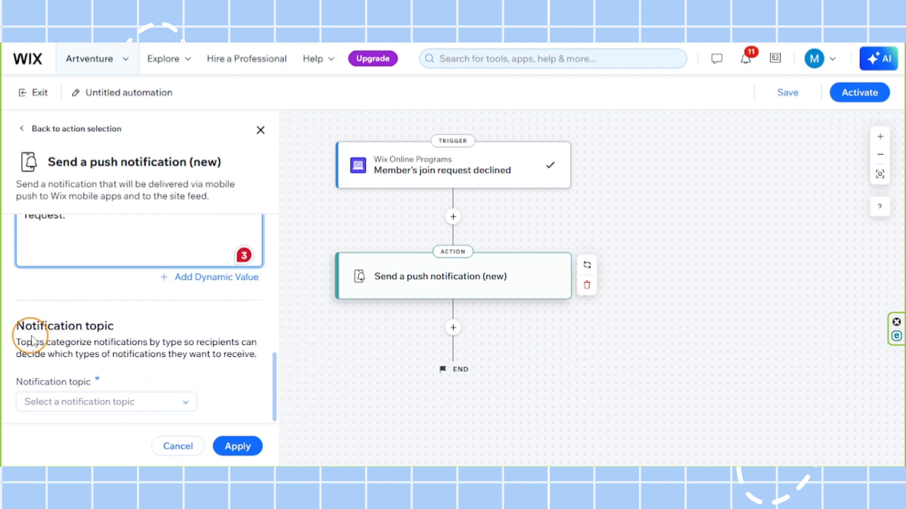
pyautogui.click(63, 405)
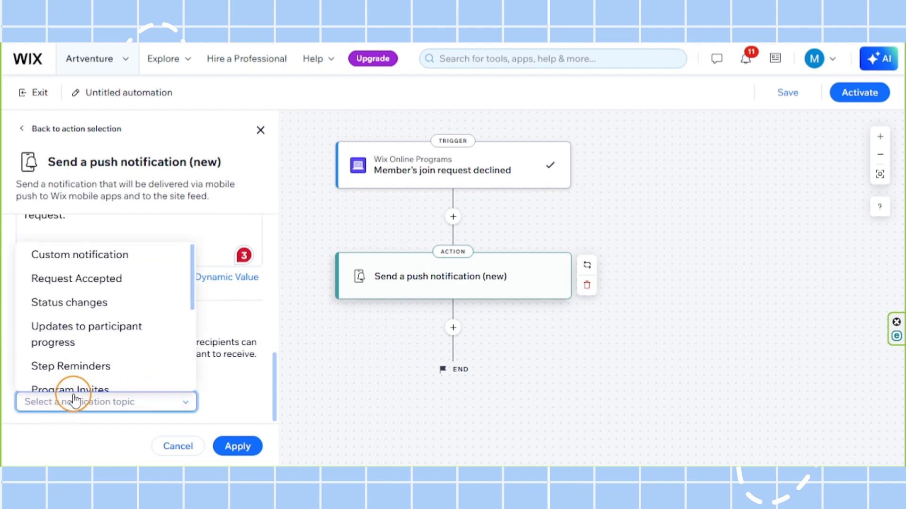
pyautogui.scroll(-2, 81, 368)
pyautogui.click(69, 349)
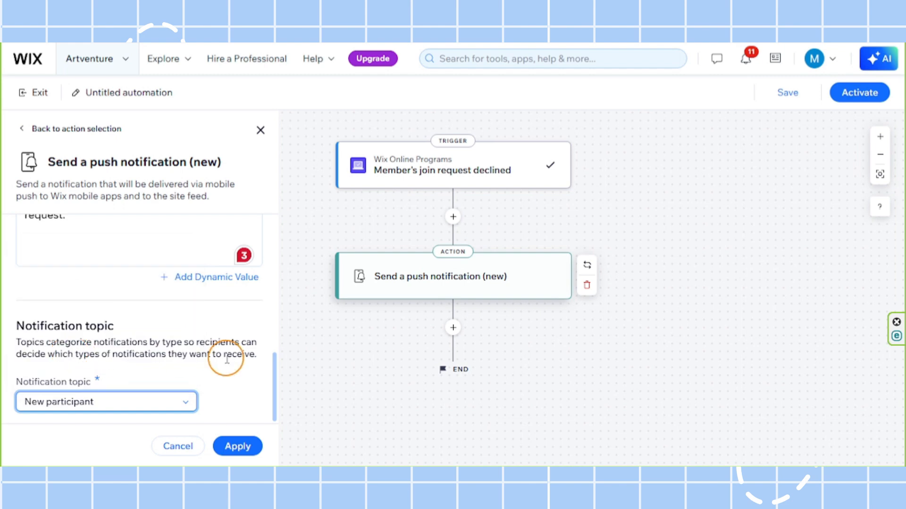
# Step: Review and apply the push notification settings, and save and activate the automation
pyautogui.scroll(6, 257, 387)
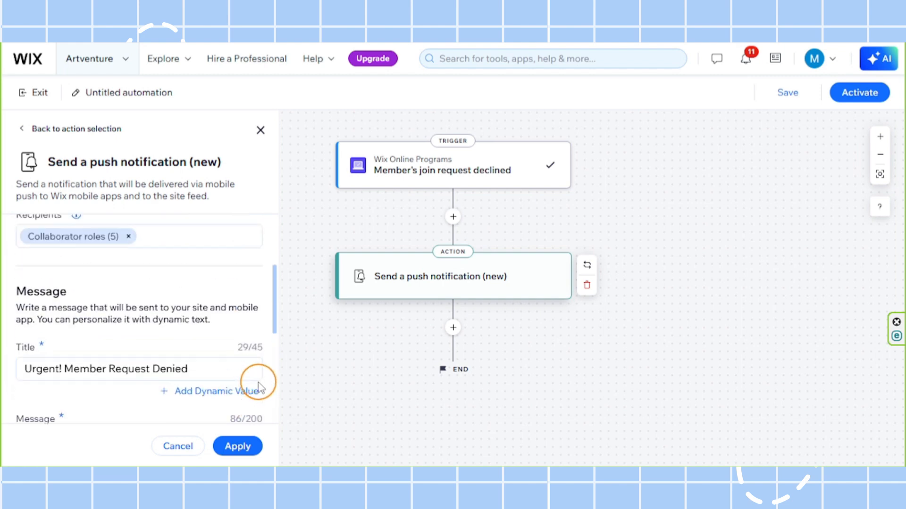
pyautogui.scroll(-6, 259, 387)
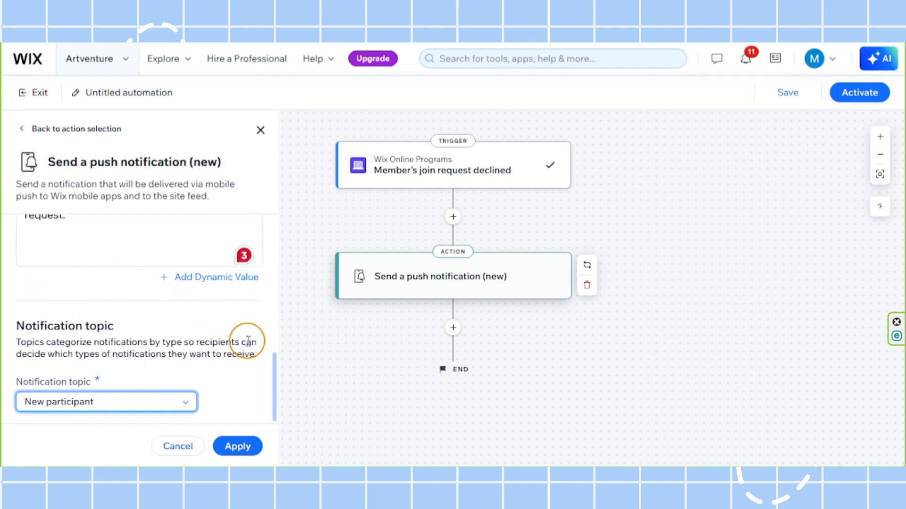
pyautogui.click(242, 445)
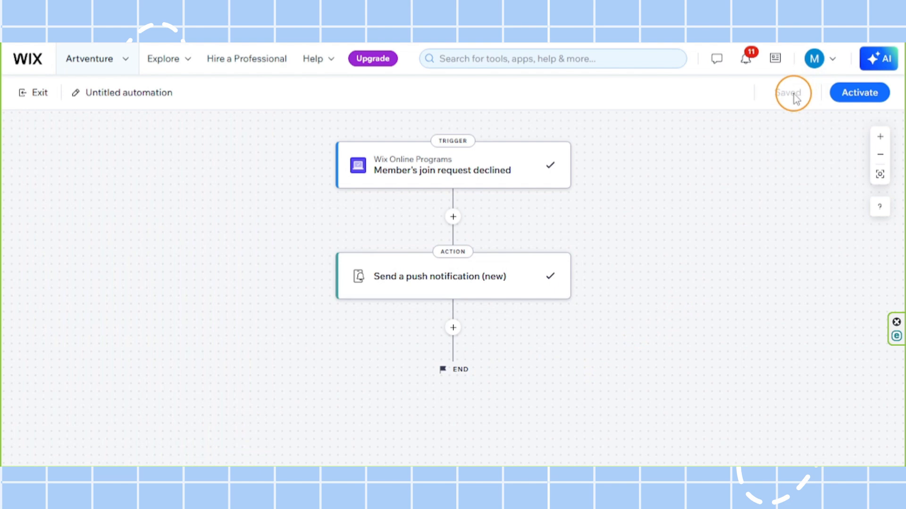
pyautogui.click(863, 97)
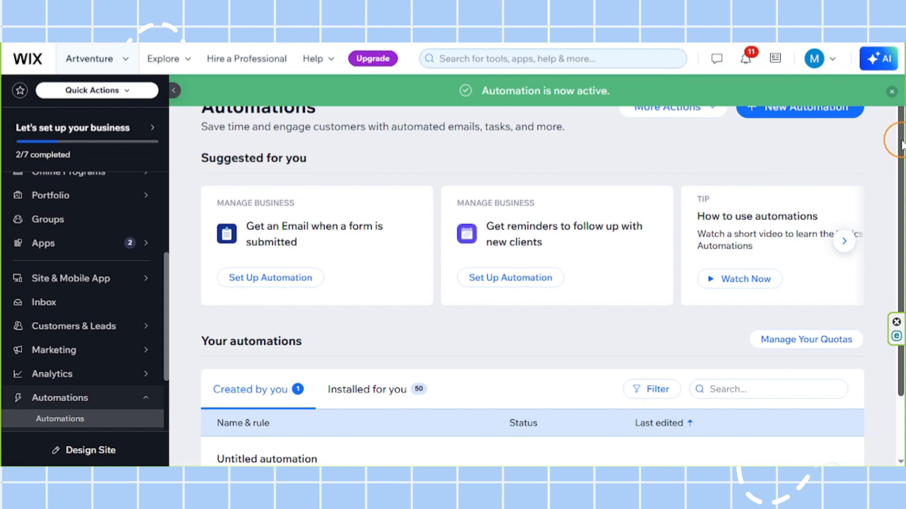
# Step: Open the summary of the untitled automation under Your automations and open it for editing
pyautogui.moveTo(901, 142); pyautogui.dragTo(896, 202)
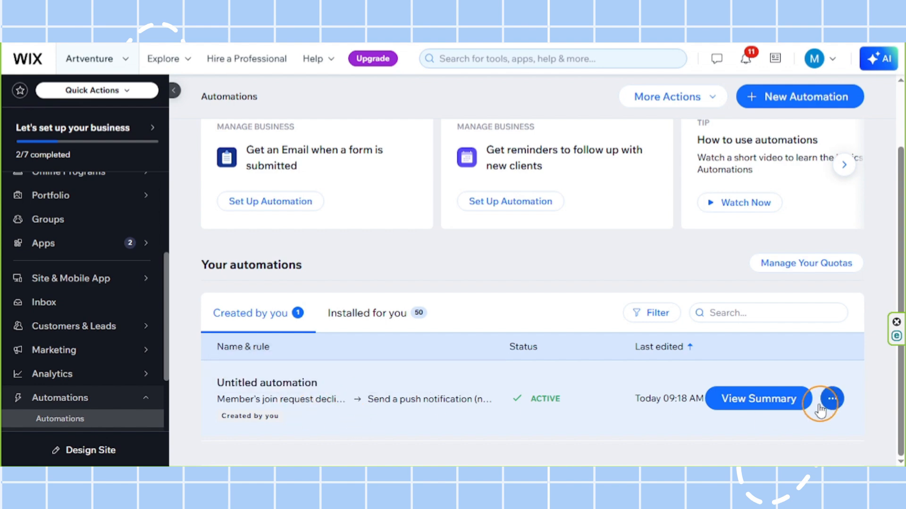
pyautogui.click(466, 399)
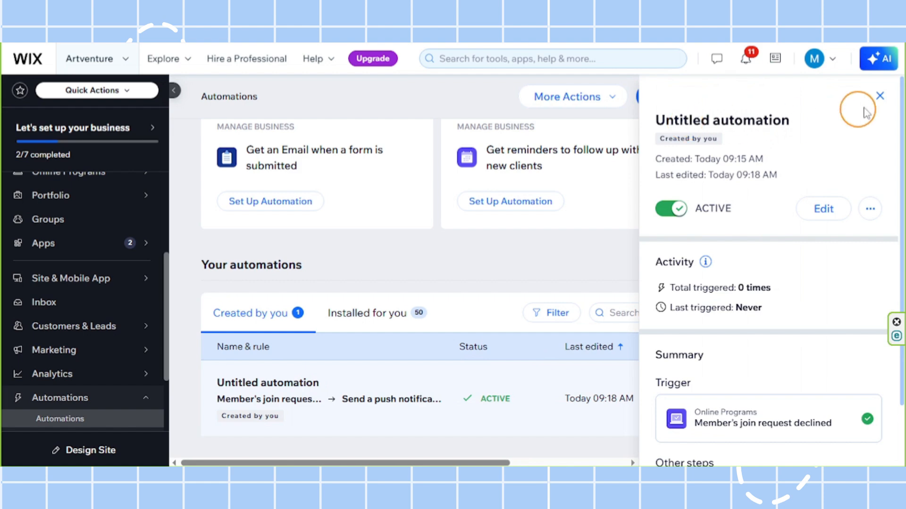
pyautogui.click(819, 211)
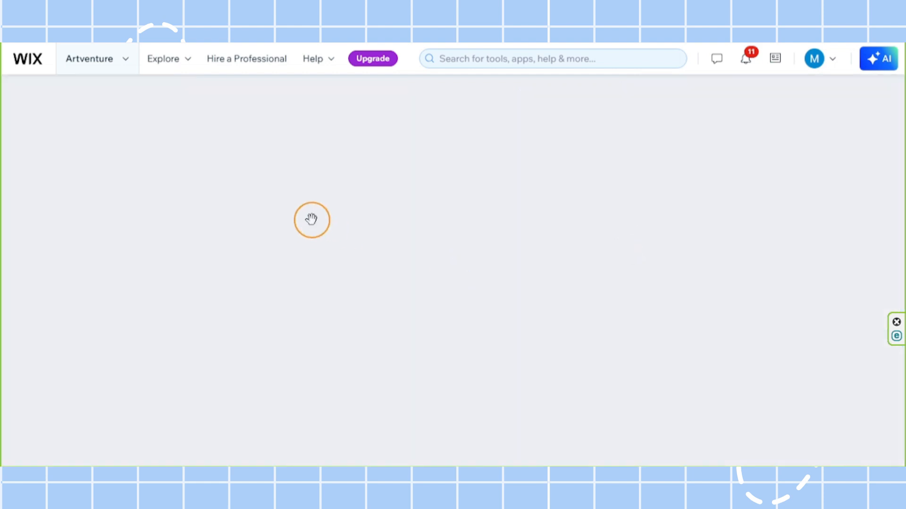
# Step: Rename the automation "Review Member Request" and save and publish the change
pyautogui.click(118, 93)
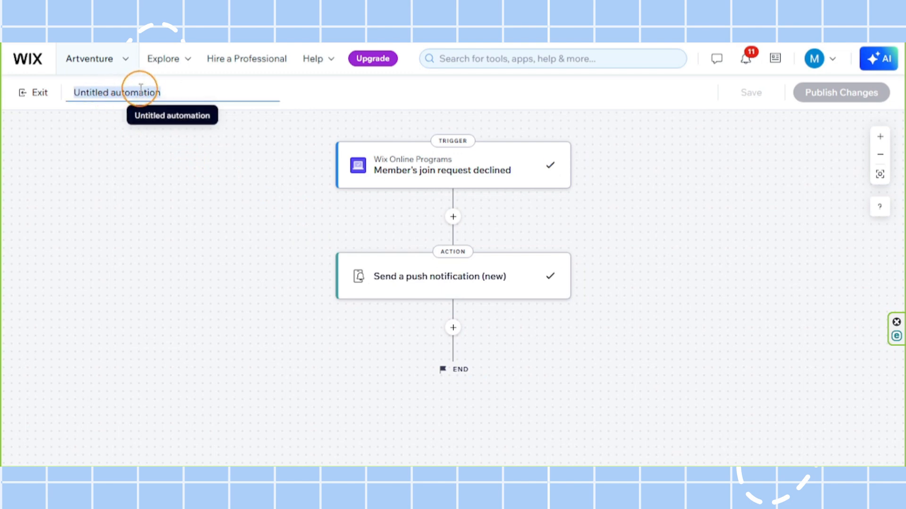
pyautogui.write('Review Member Request')
pyautogui.click(675, 159)
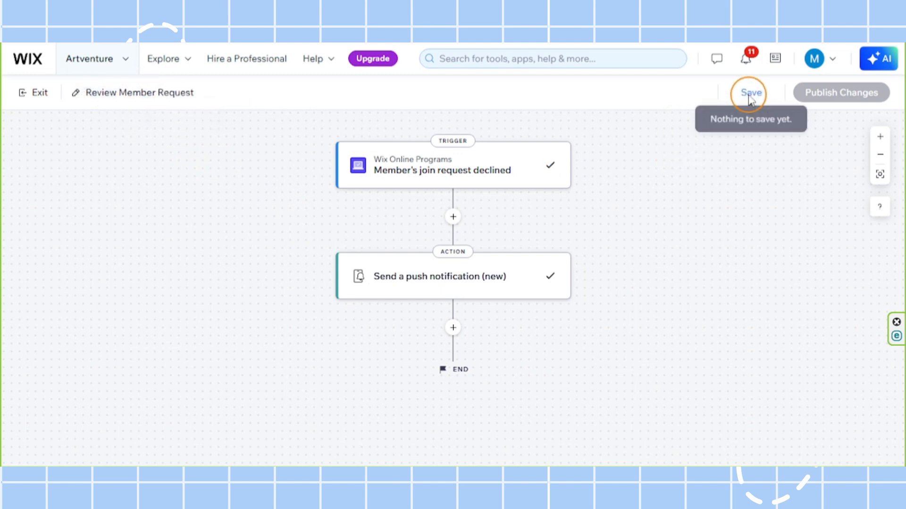
pyautogui.click(749, 94)
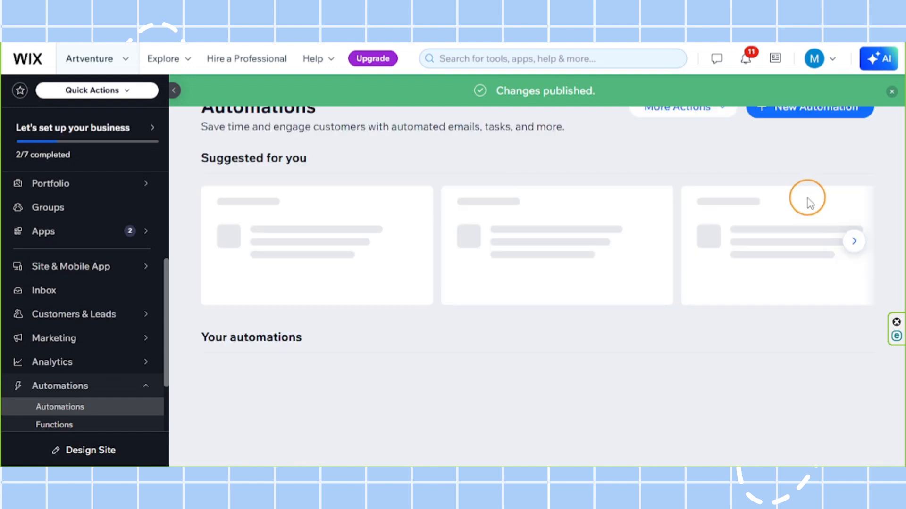
pyautogui.scroll(-2, 895, 208)
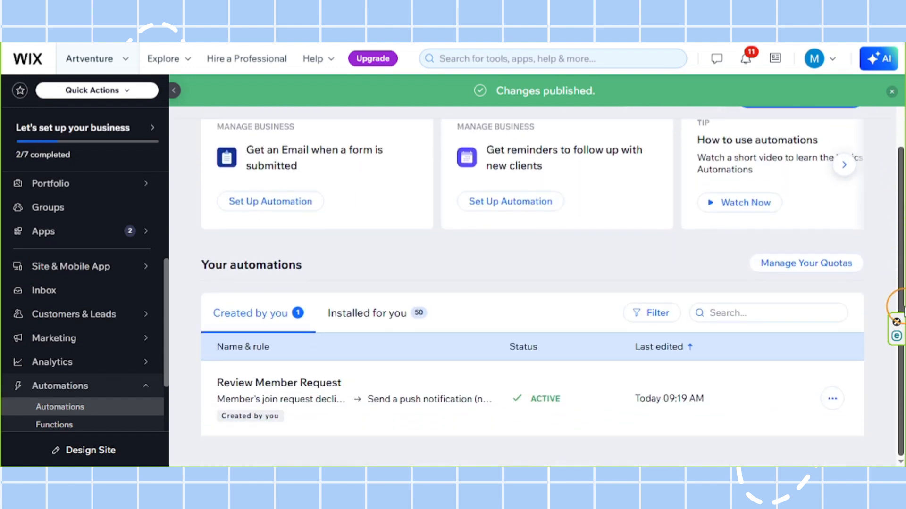